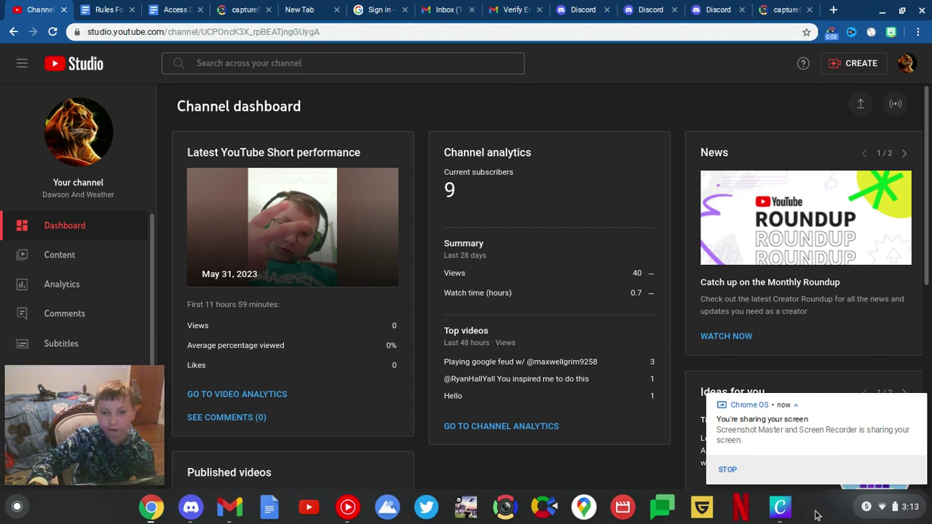
Leave YouTube Studio and bring up Canva from the ChromeOS shelf
{"action": "left_click", "coordinate": [785, 511]}
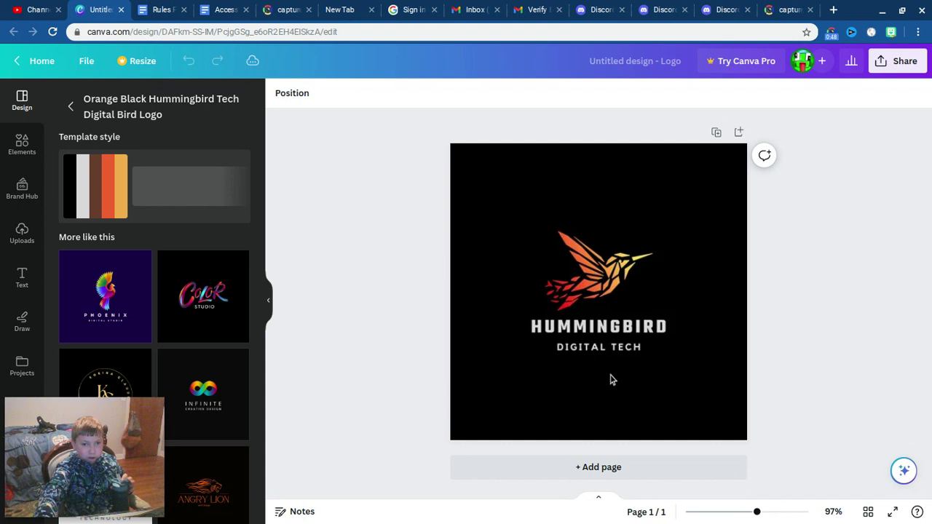
Replace the HUMMINGBIRD heading text with DAWSON AND WEATHER
{"action": "left_click", "coordinate": [609, 376]}
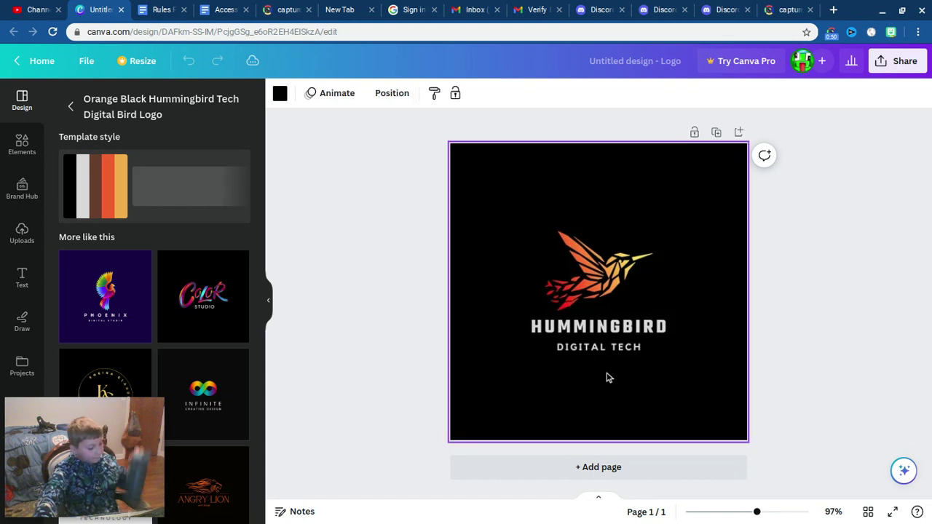
{"action": "key", "text": "Delete"}
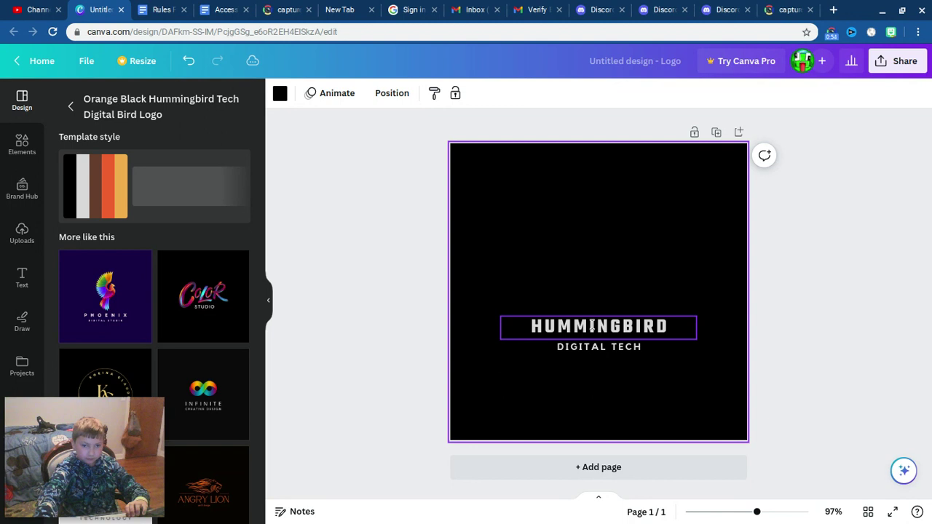
{"action": "double_click", "coordinate": [529, 331]}
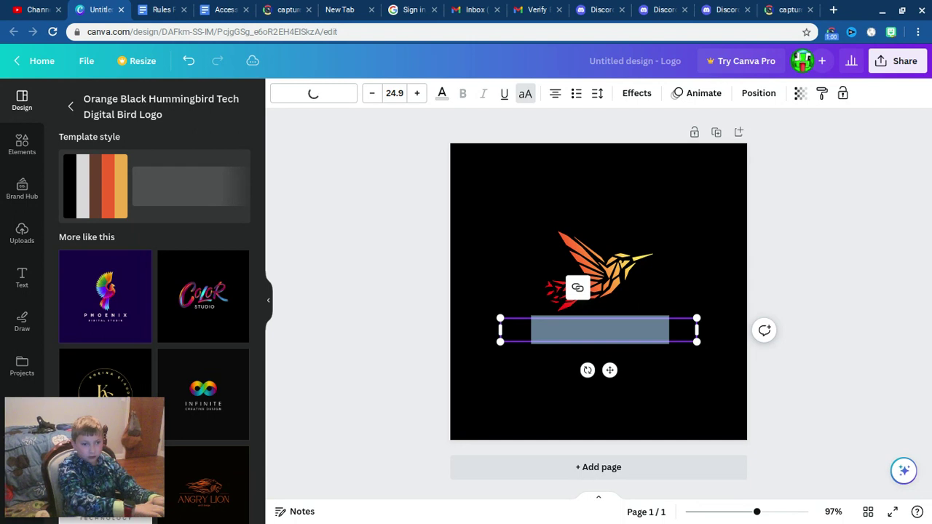
{"action": "key", "text": "BackSpace"}
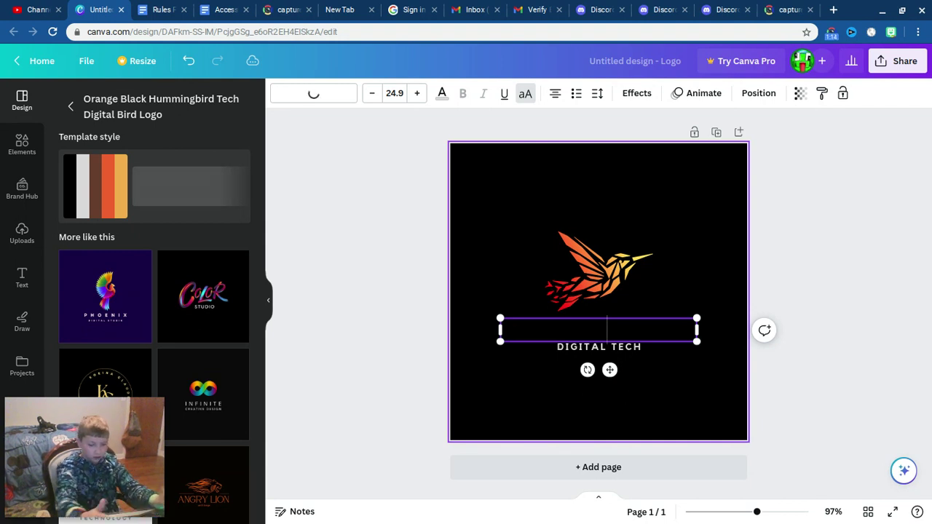
{"action": "type", "text": "DAWSON AND WEATHER"}
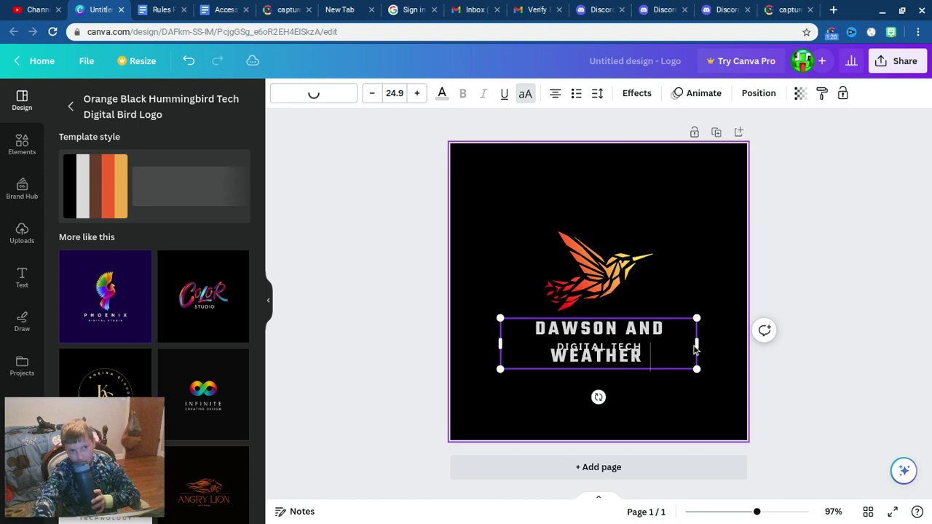
Resize the heading to fit on one line and delete the DIGITAL TECH tagline
{"action": "mouse_move", "coordinate": [696, 350]}
{"action": "left_mouse_down"}
{"action": "mouse_move", "coordinate": [711, 351]}
{"action": "mouse_move", "coordinate": [715, 361]}
{"action": "left_mouse_up"}
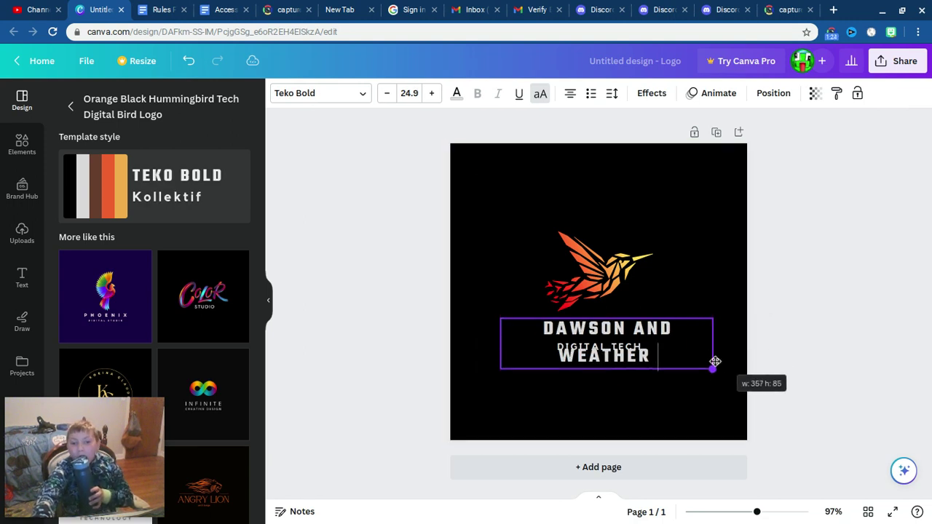
{"action": "left_click_drag", "start_coordinate": [715, 361], "coordinate": [637, 331]}
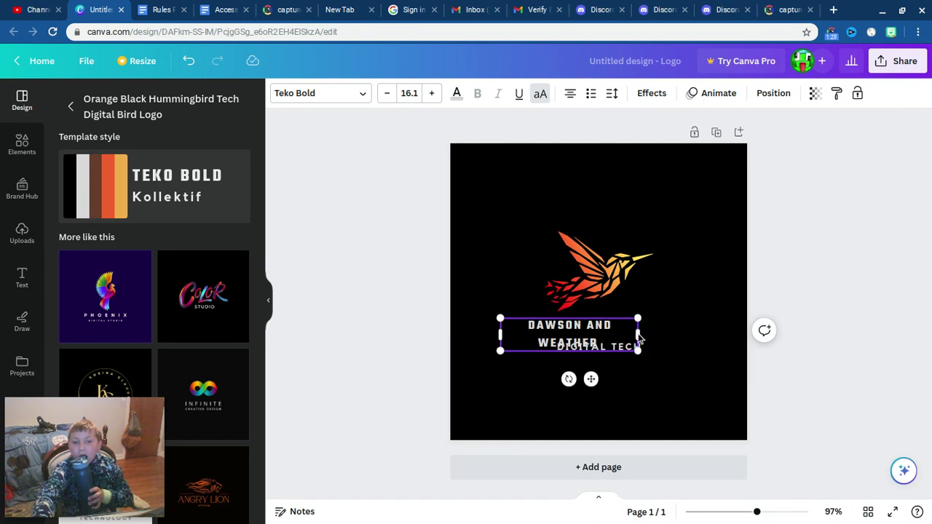
{"action": "left_click_drag", "start_coordinate": [638, 335], "coordinate": [718, 335]}
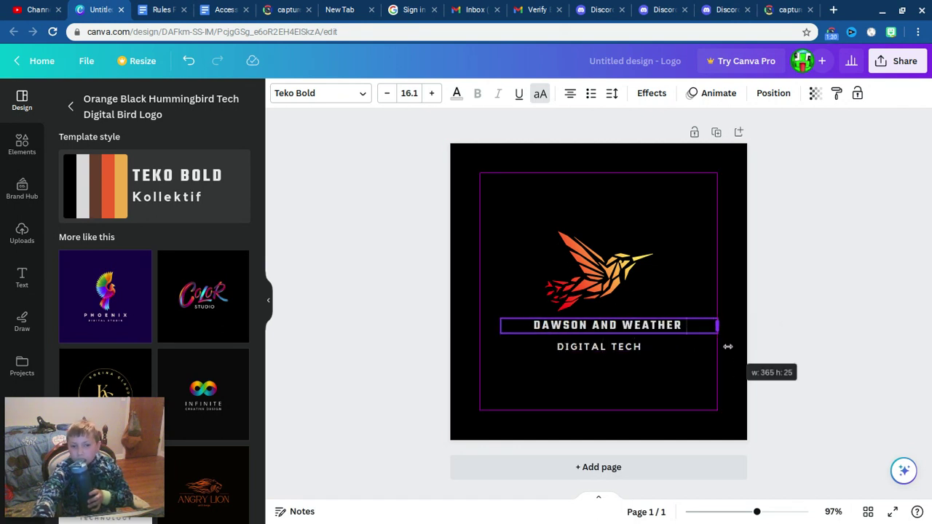
{"action": "left_click", "coordinate": [647, 346]}
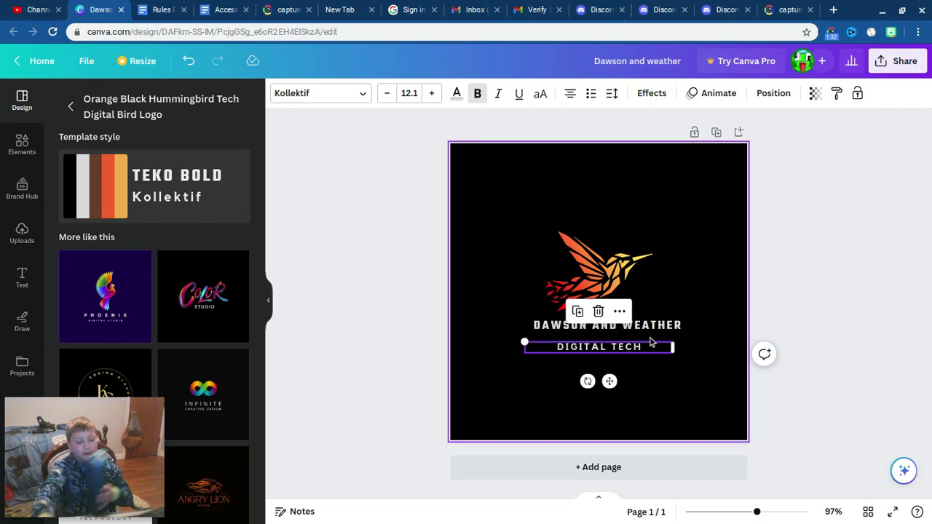
{"action": "key", "text": "Delete"}
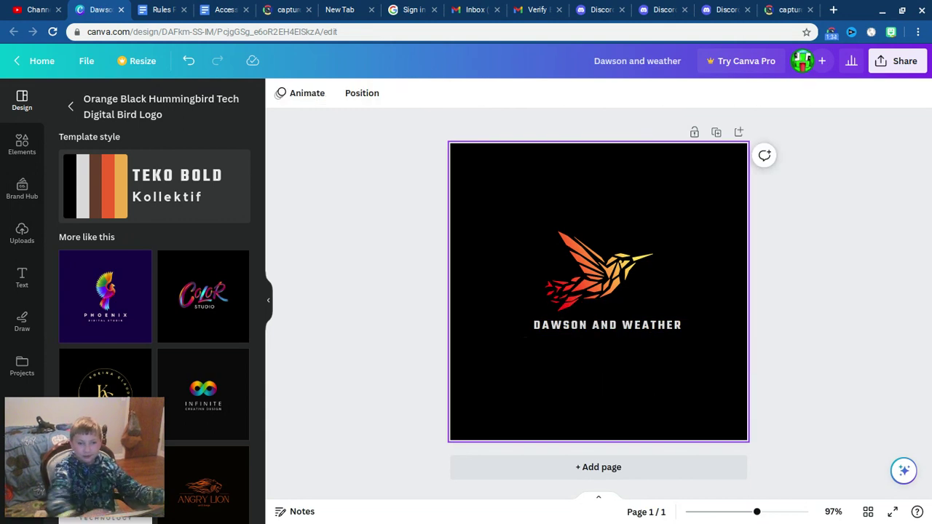
Add a body text box reading WEATHER CHANNEL below the DAWSON AND WEATHER heading
{"action": "left_click", "coordinate": [617, 343]}
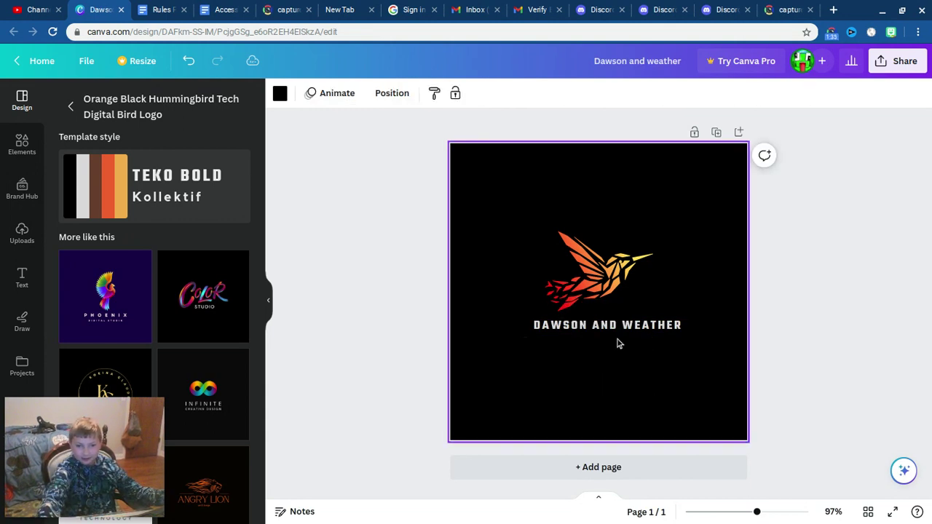
{"action": "left_click", "coordinate": [21, 276]}
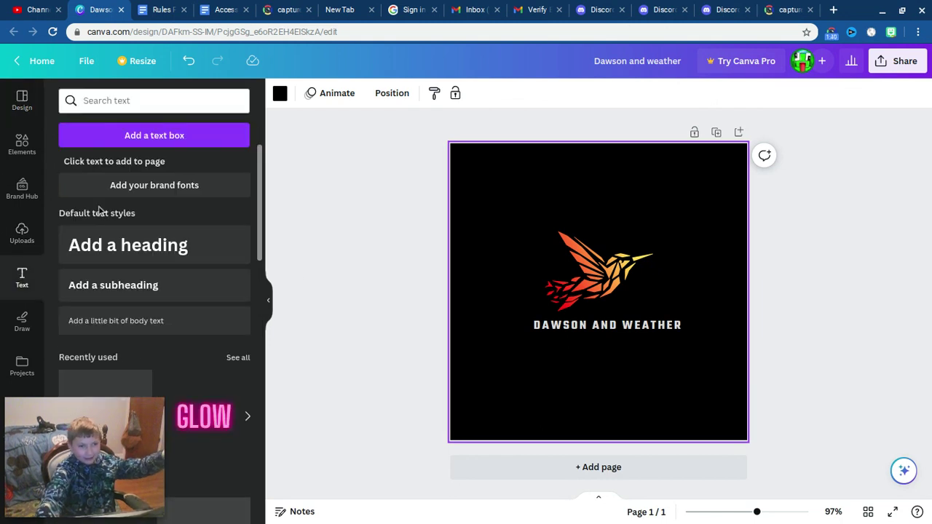
{"action": "left_click", "coordinate": [153, 322]}
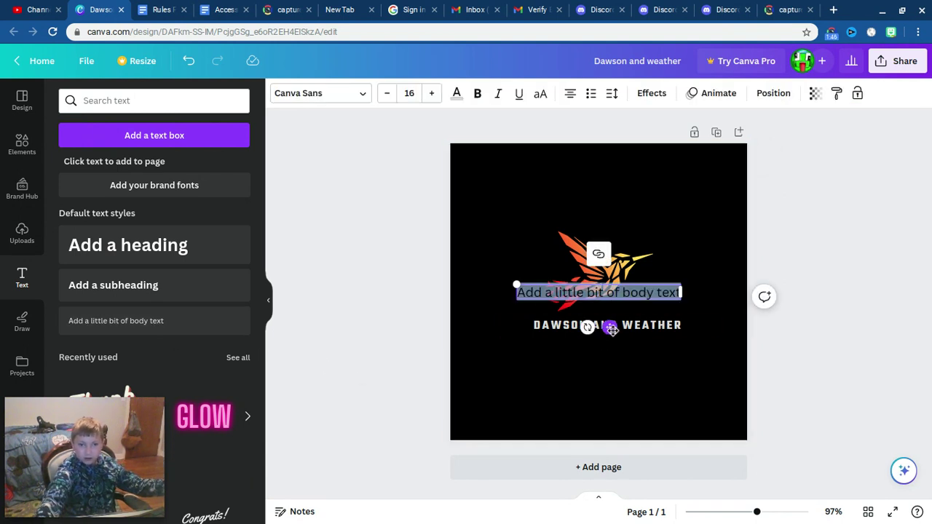
{"action": "left_click_drag", "start_coordinate": [612, 329], "coordinate": [615, 386]}
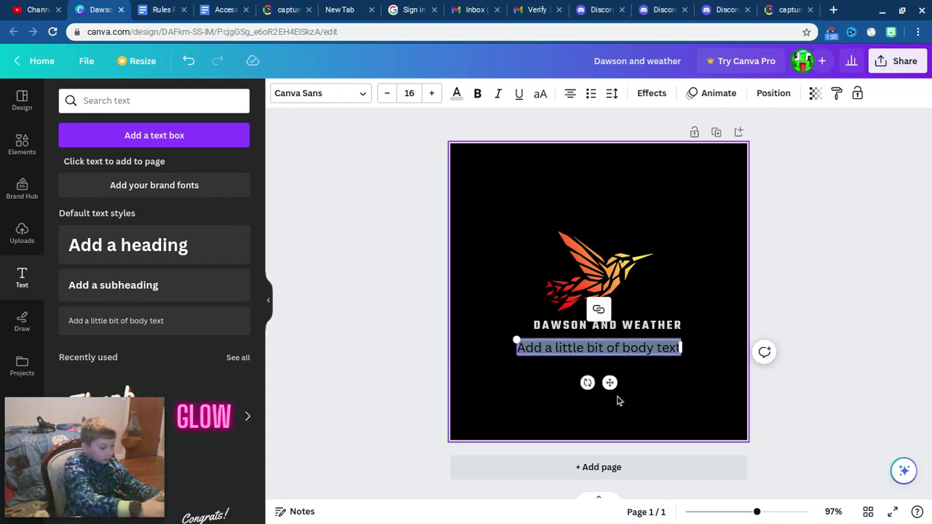
{"action": "type", "text": "WEA"}
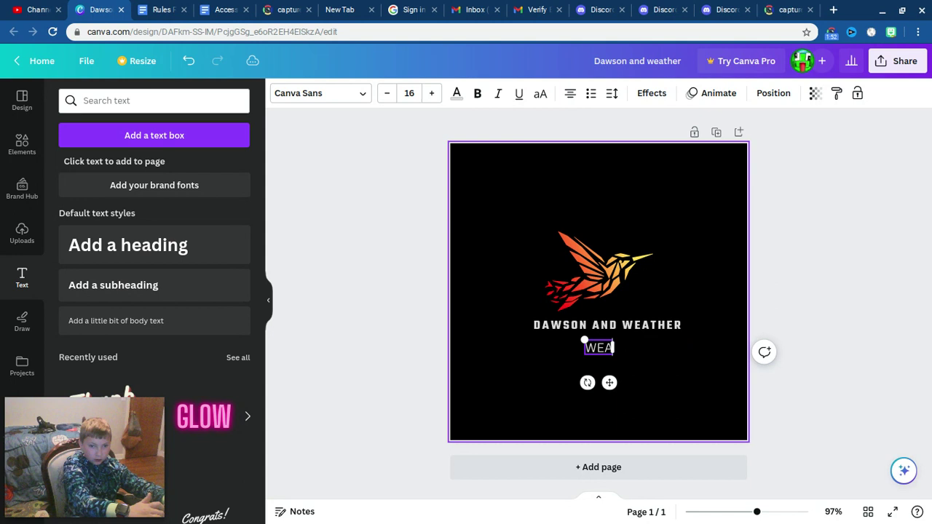
{"action": "type", "text": "THER"}
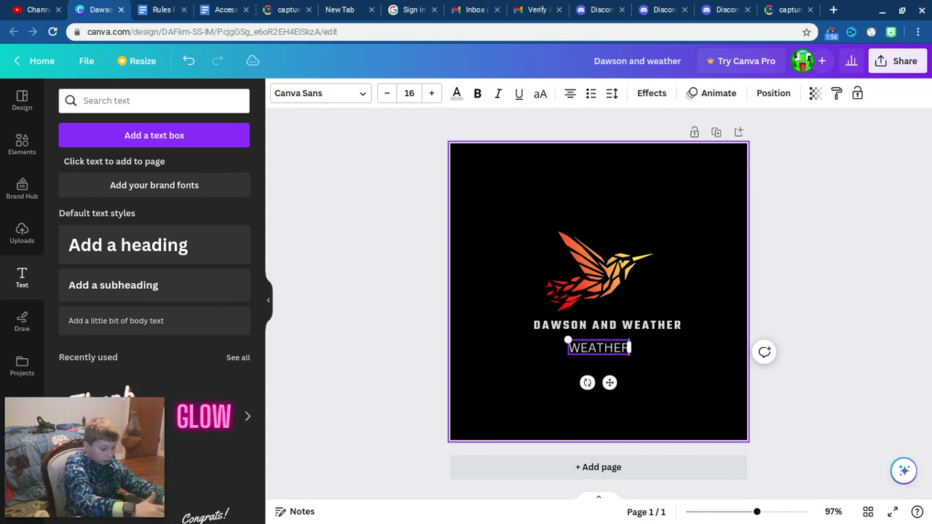
{"action": "type", "text": " CHA"}
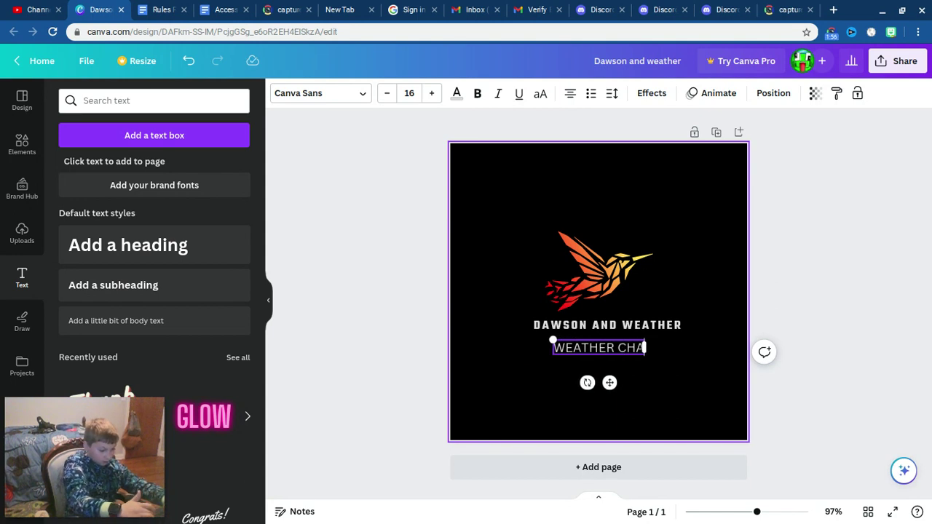
{"action": "type", "text": "NNE"}
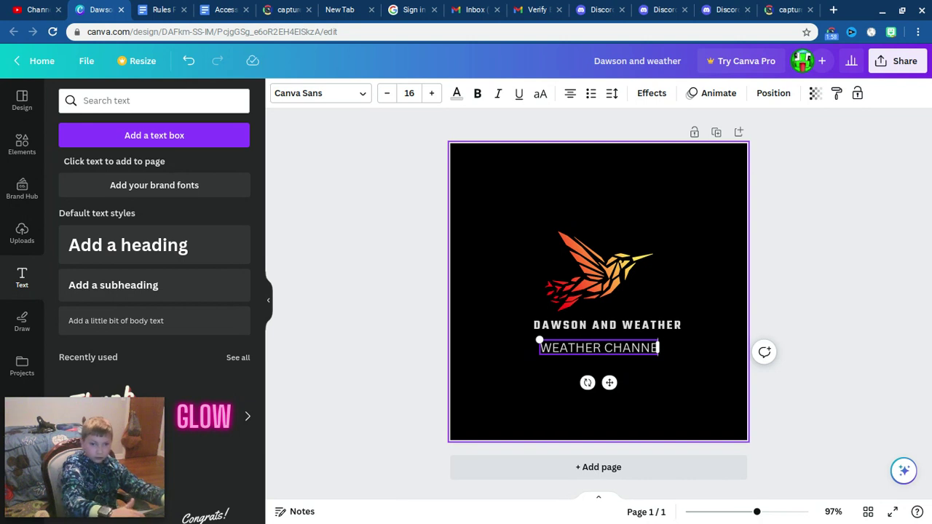
{"action": "type", "text": "L"}
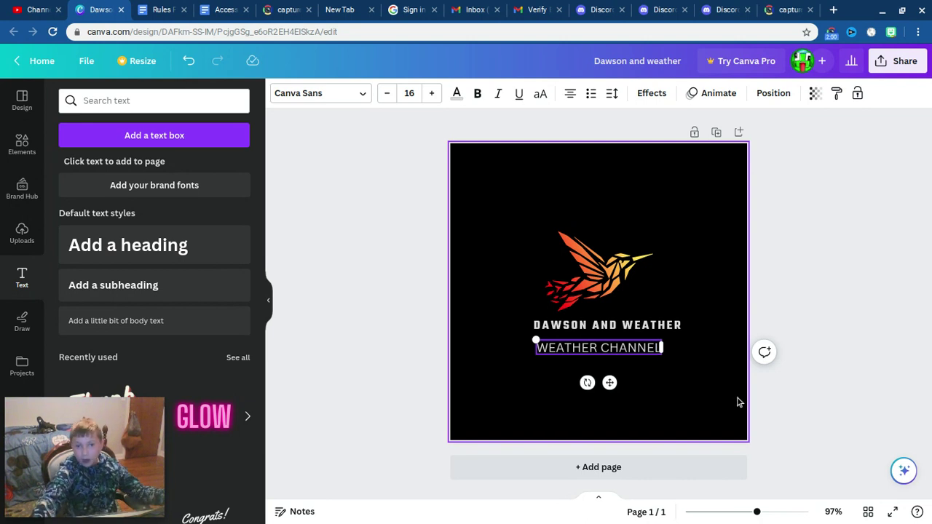
{"action": "left_click", "coordinate": [736, 406]}
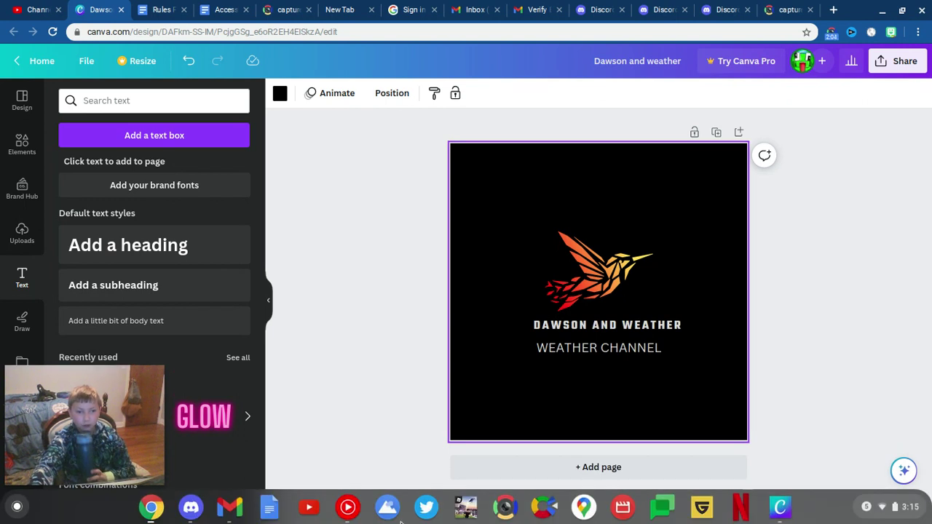
Switch to Discord and scroll back through the conversation history
{"action": "left_click", "coordinate": [191, 507]}
{"action": "scroll", "coordinate": [386, 398], "scroll_direction": "up", "scroll_amount": 5}
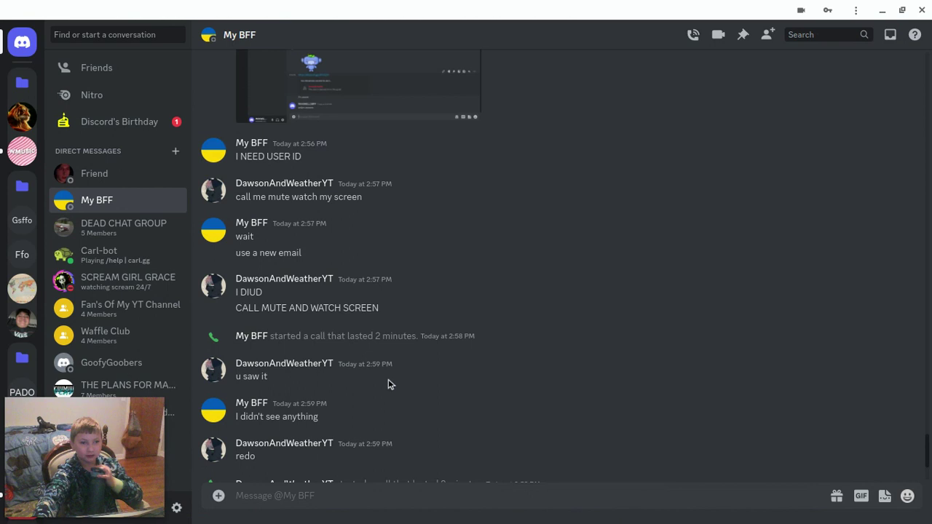
{"action": "scroll", "coordinate": [388, 379], "scroll_direction": "up", "scroll_amount": 5}
{"action": "scroll", "coordinate": [396, 364], "scroll_direction": "up", "scroll_amount": 5}
{"action": "scroll", "coordinate": [397, 367], "scroll_direction": "up", "scroll_amount": 5}
{"action": "scroll", "coordinate": [397, 367], "scroll_direction": "up", "scroll_amount": 5}
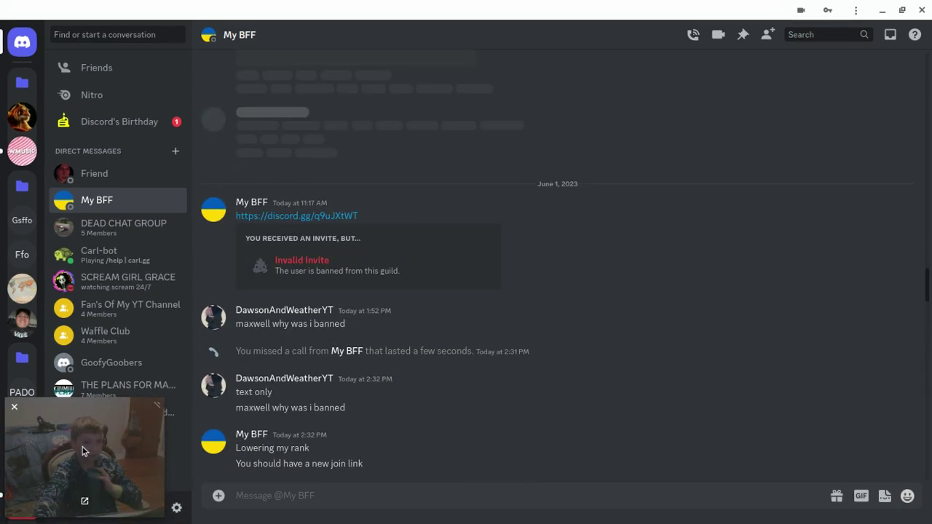
{"action": "left_click_drag", "start_coordinate": [82, 445], "coordinate": [48, 414]}
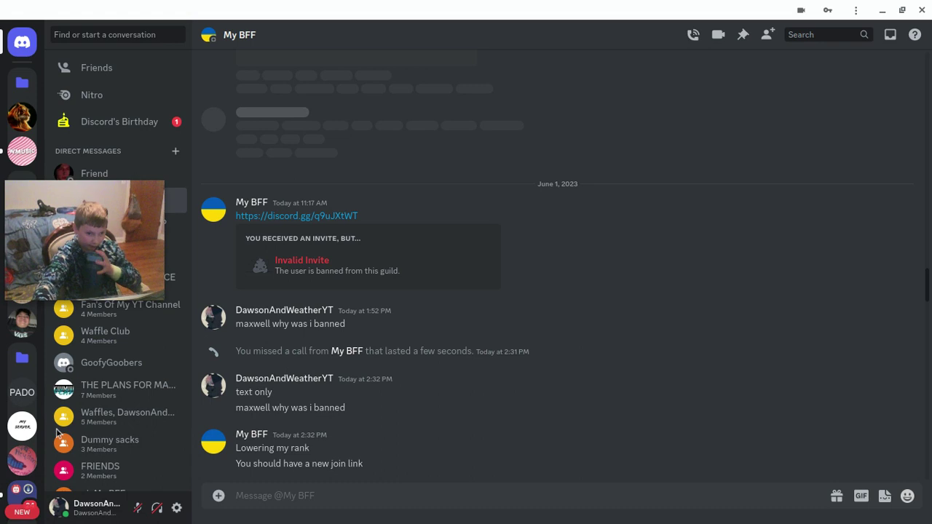
{"action": "scroll", "coordinate": [109, 462], "scroll_direction": "down", "scroll_amount": 5}
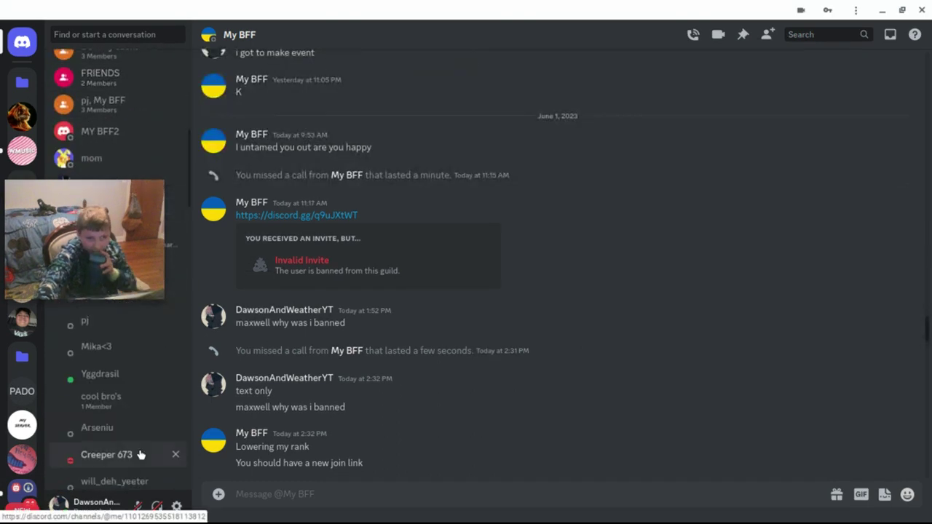
Open the other DM and view the old hummingbird channel logo image full-size
{"action": "left_click", "coordinate": [90, 139]}
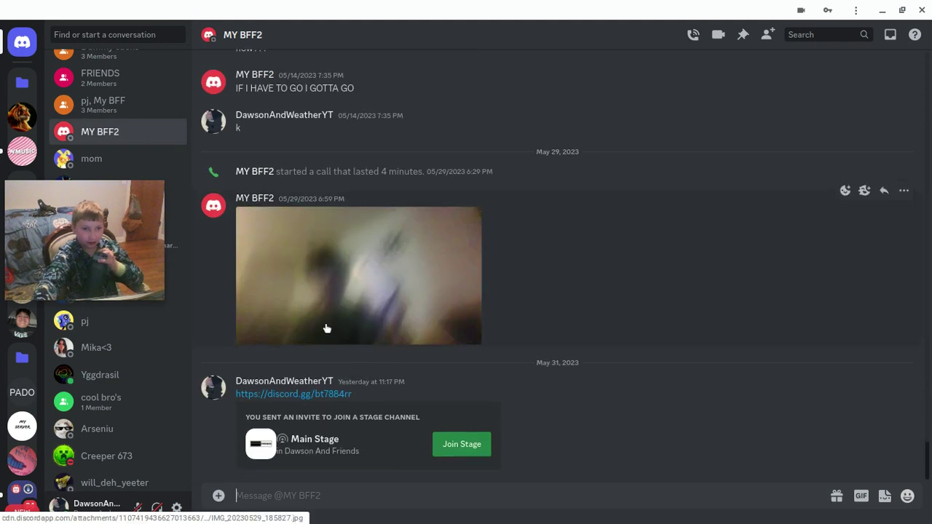
{"action": "scroll", "coordinate": [325, 327], "scroll_direction": "up", "scroll_amount": 1}
{"action": "scroll", "coordinate": [342, 335], "scroll_direction": "up", "scroll_amount": 3}
{"action": "scroll", "coordinate": [357, 340], "scroll_direction": "up", "scroll_amount": 5}
{"action": "scroll", "coordinate": [358, 340], "scroll_direction": "down", "scroll_amount": 5}
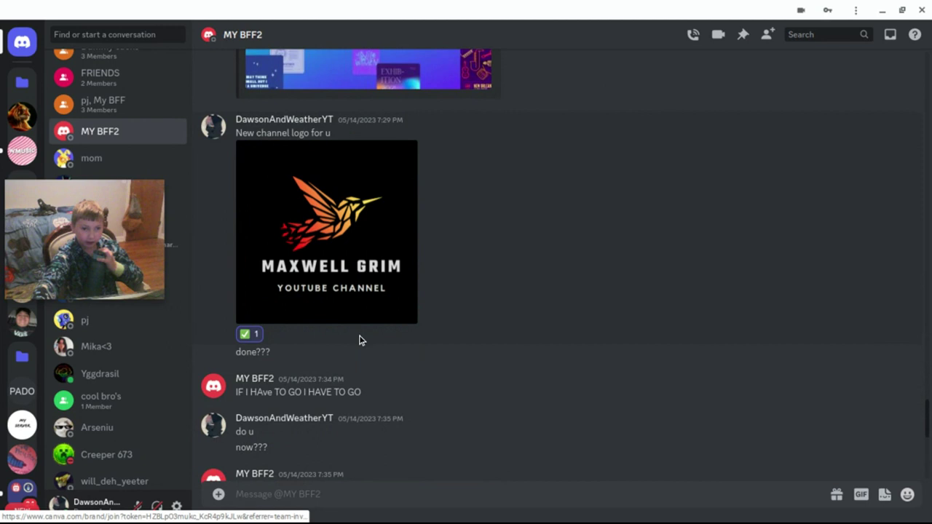
{"action": "left_click", "coordinate": [343, 265]}
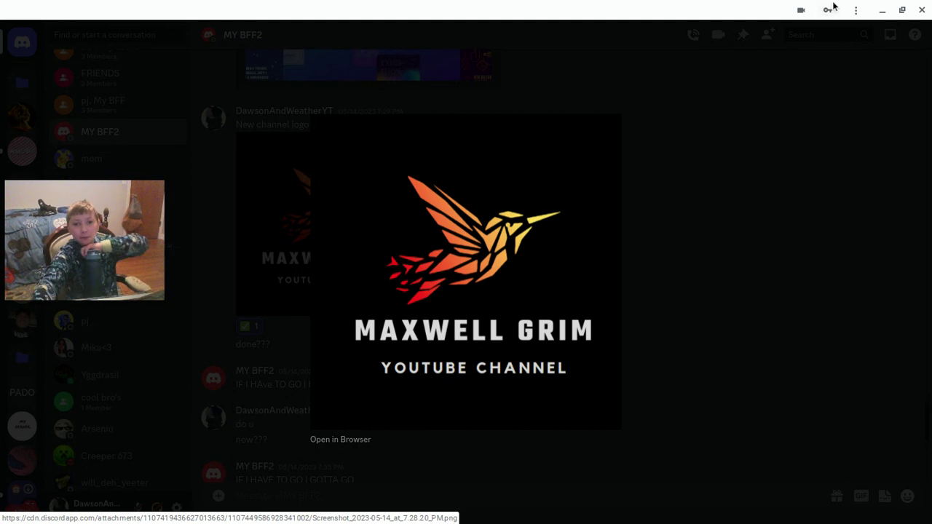
Return to Canva, lock the design page, and deselect it
{"action": "left_click", "coordinate": [881, 11]}
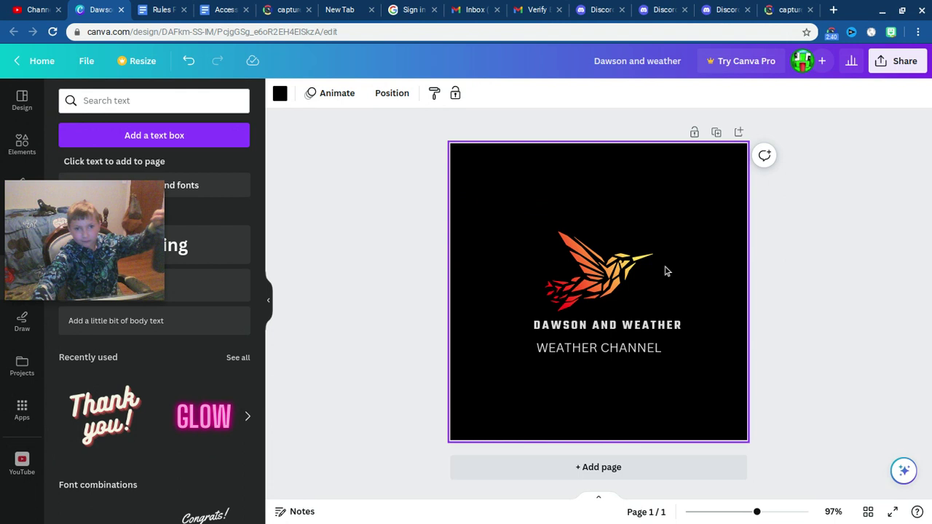
{"action": "left_click", "coordinate": [690, 134]}
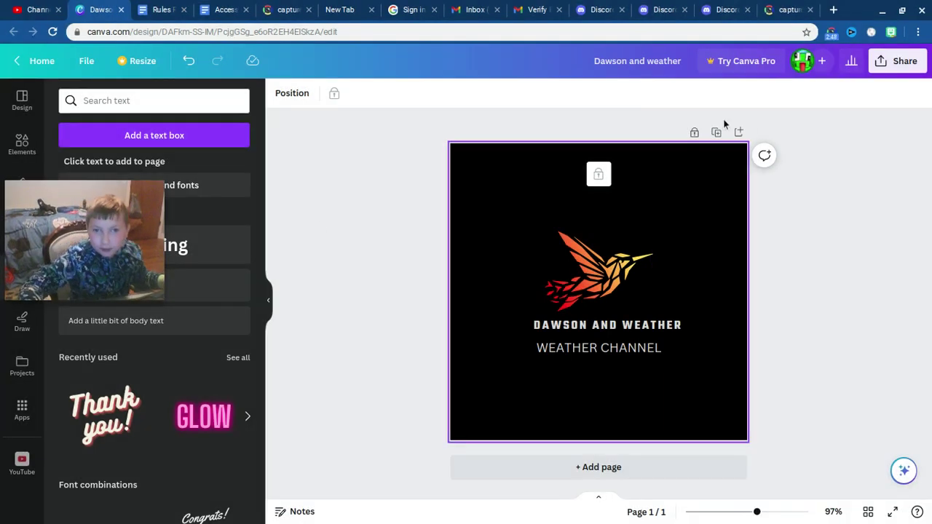
{"action": "left_click", "coordinate": [314, 212]}
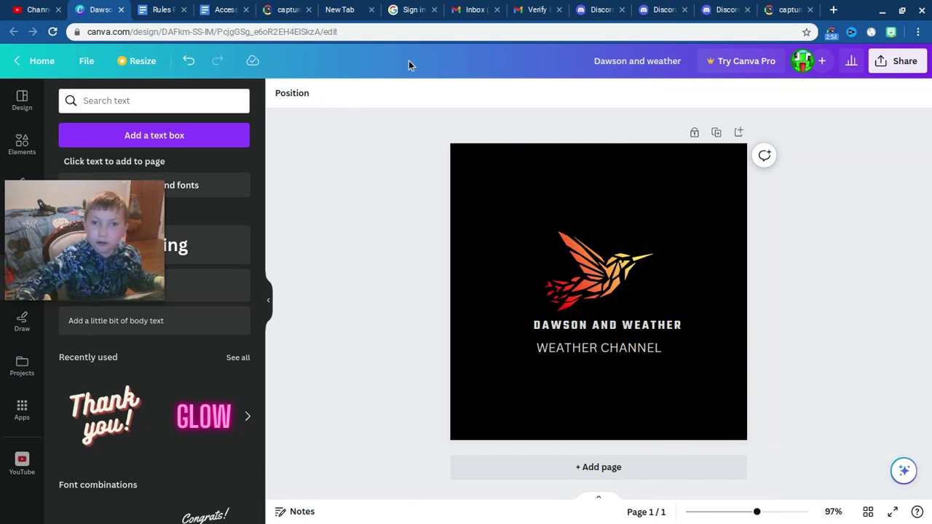
Download the logo as a PNG through Share > Download
{"action": "left_click", "coordinate": [903, 68]}
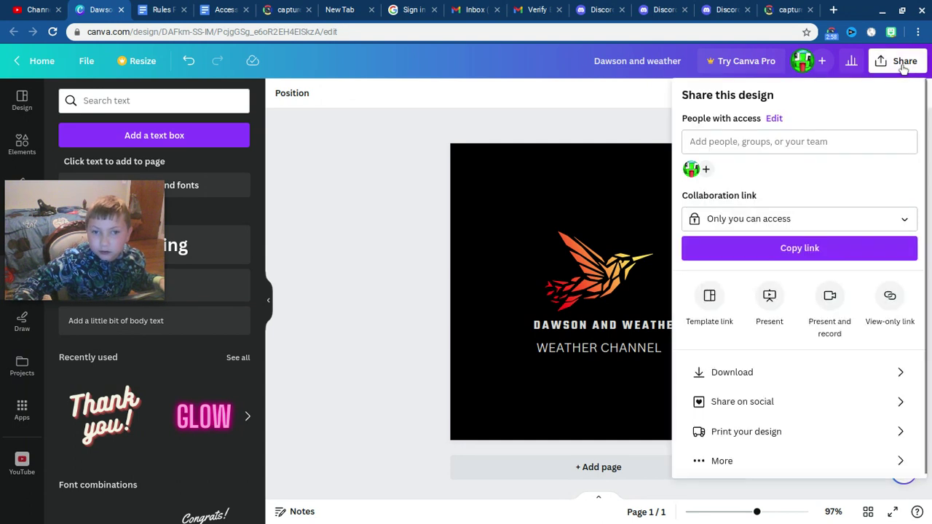
{"action": "left_click", "coordinate": [730, 372]}
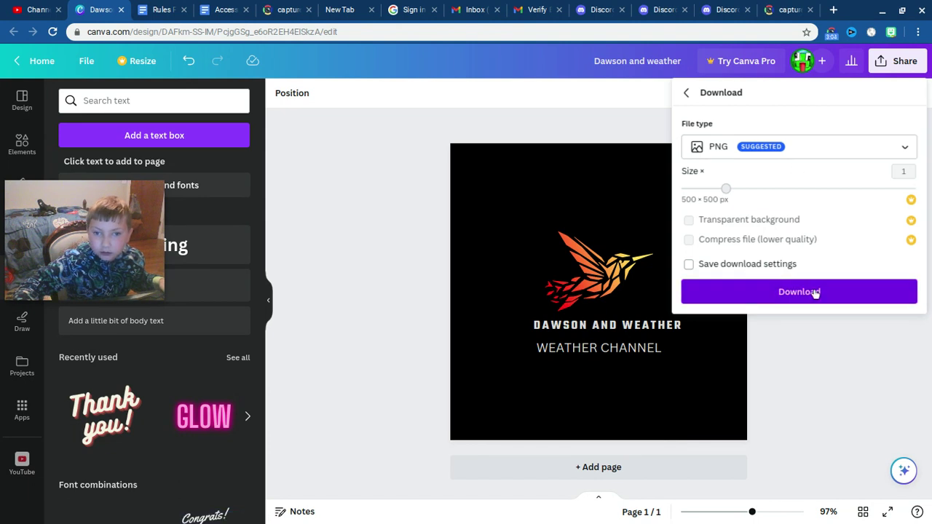
{"action": "left_click", "coordinate": [814, 292]}
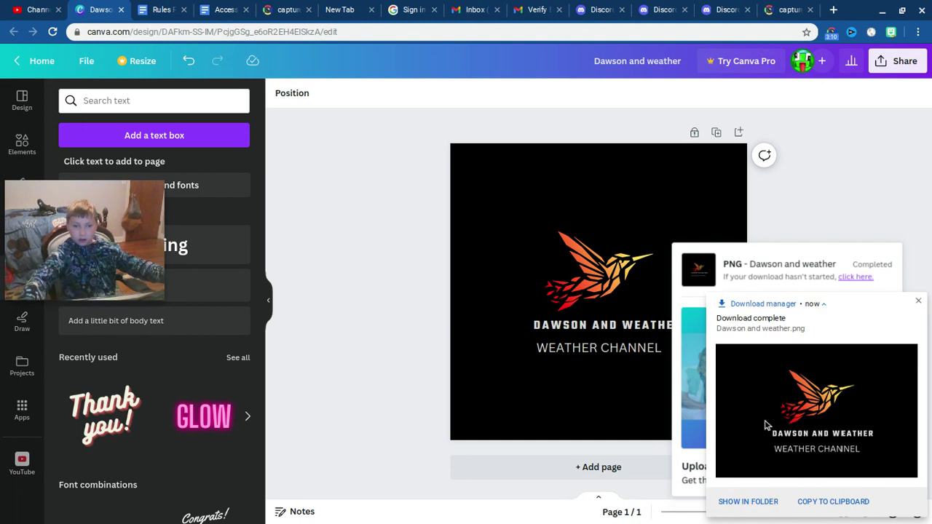
Minimize windows and pick the Dawson and Weather logo from My Images as wallpaper
{"action": "left_click", "coordinate": [882, 10]}
{"action": "left_click", "coordinate": [882, 9]}
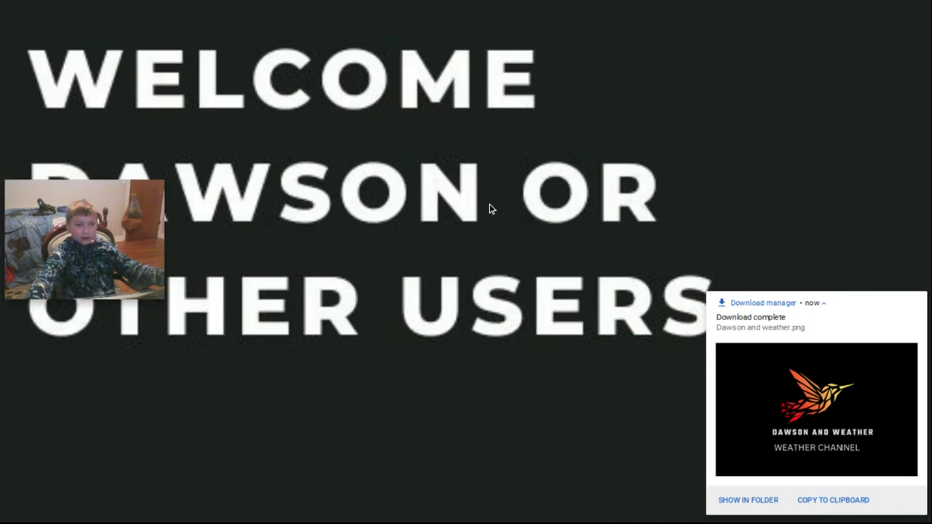
{"action": "right_click", "coordinate": [517, 211]}
{"action": "left_click", "coordinate": [654, 253]}
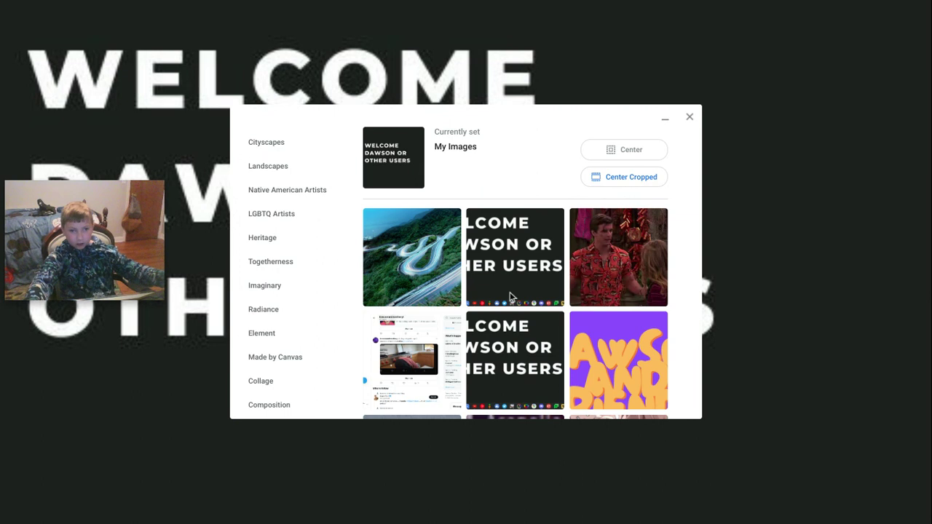
{"action": "scroll", "coordinate": [510, 295], "scroll_direction": "down", "scroll_amount": 1}
{"action": "scroll", "coordinate": [518, 321], "scroll_direction": "down", "scroll_amount": 2}
{"action": "scroll", "coordinate": [524, 339], "scroll_direction": "down", "scroll_amount": 3}
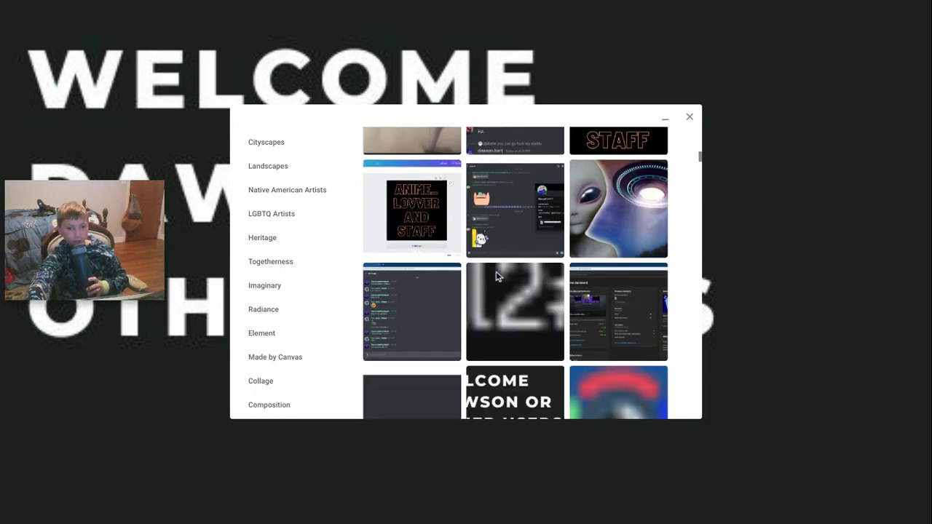
{"action": "scroll", "coordinate": [498, 272], "scroll_direction": "down", "scroll_amount": 2}
{"action": "scroll", "coordinate": [496, 274], "scroll_direction": "down", "scroll_amount": 3}
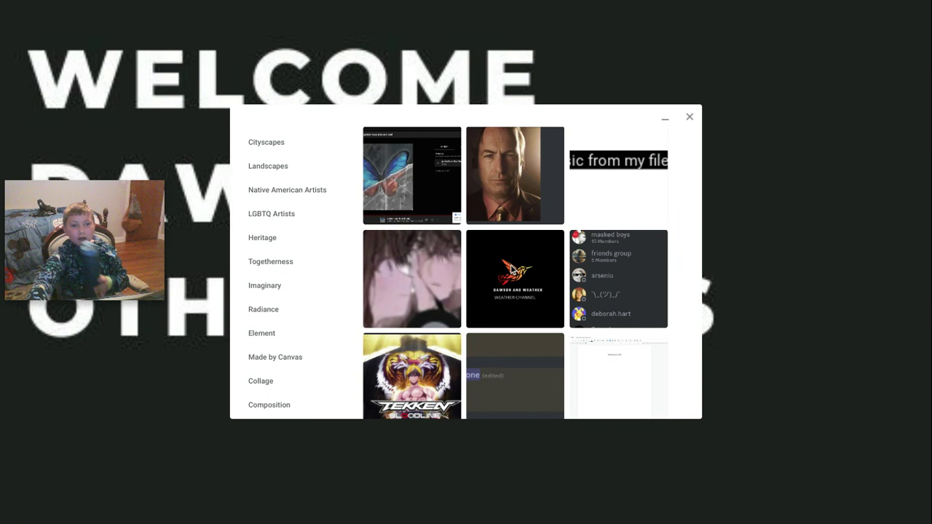
{"action": "left_click", "coordinate": [536, 269]}
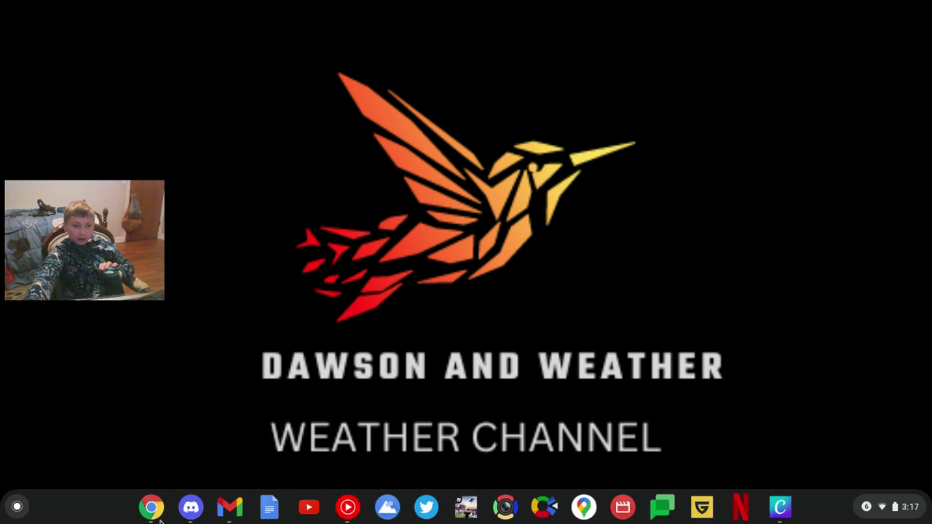
Go to the YouTube Studio tab, open Your channel, and start editing the profile picture
{"action": "left_click", "coordinate": [161, 518]}
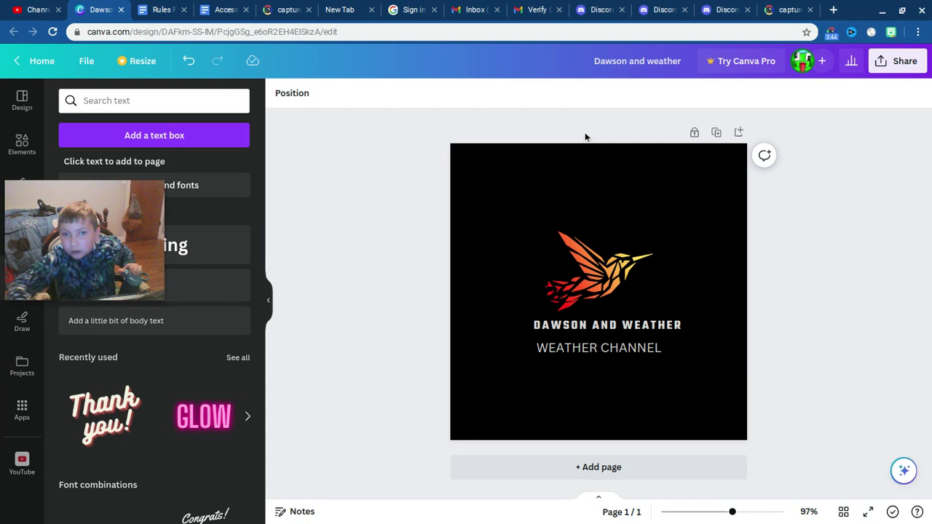
{"action": "left_click", "coordinate": [33, 7]}
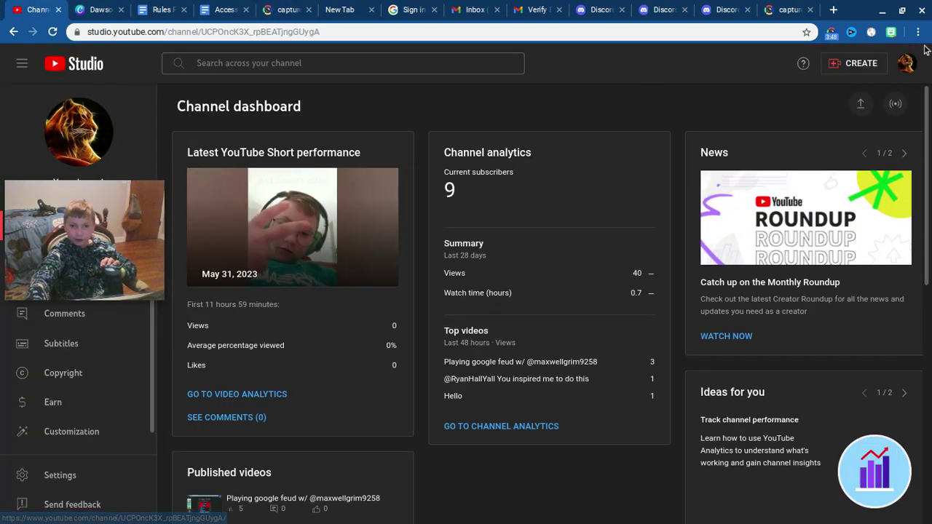
{"action": "left_click", "coordinate": [911, 75]}
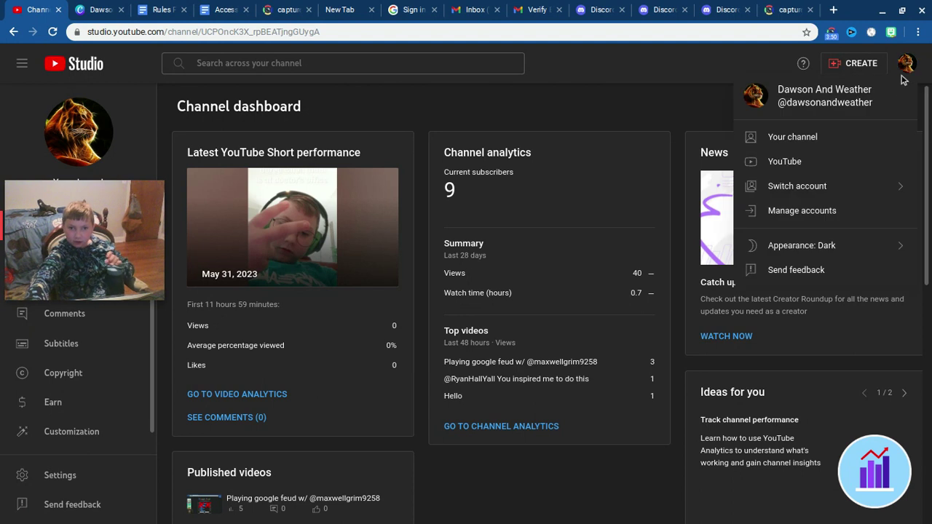
{"action": "left_click", "coordinate": [812, 139]}
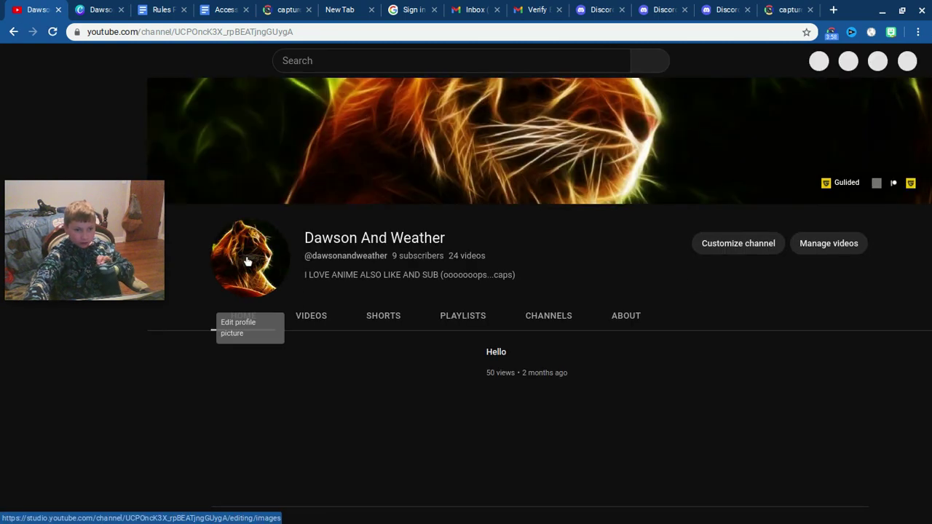
{"action": "left_click", "coordinate": [247, 261]}
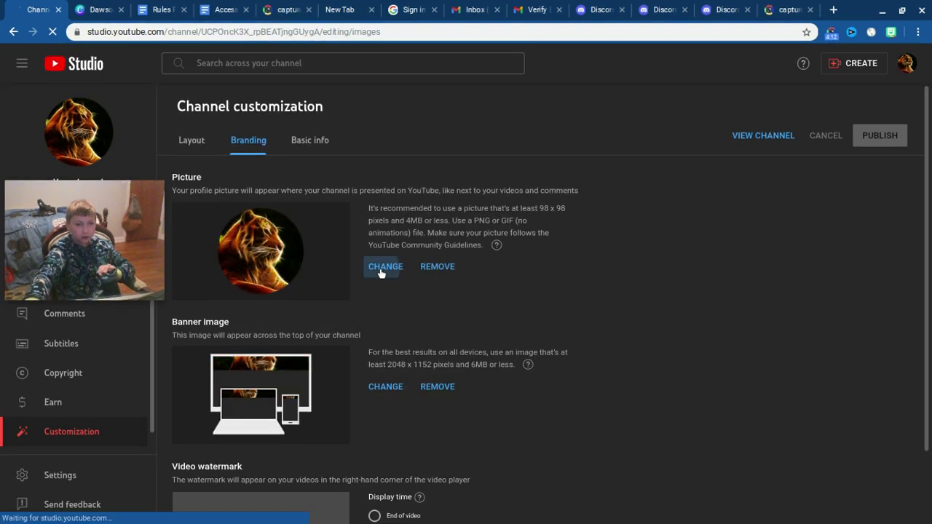
Upload Dawson and weather.png as the new profile picture and accept the crop
{"action": "left_click", "coordinate": [381, 272]}
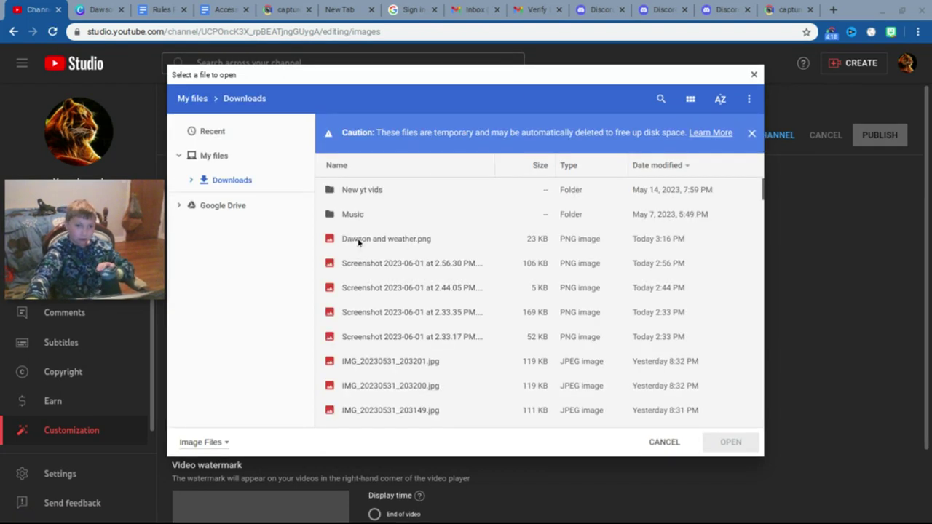
{"action": "left_click", "coordinate": [355, 239]}
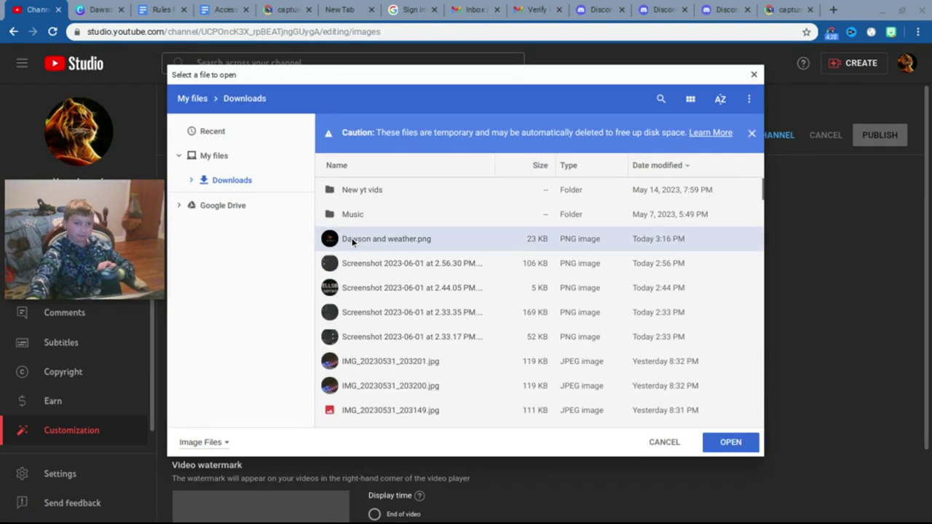
{"action": "left_click", "coordinate": [731, 442]}
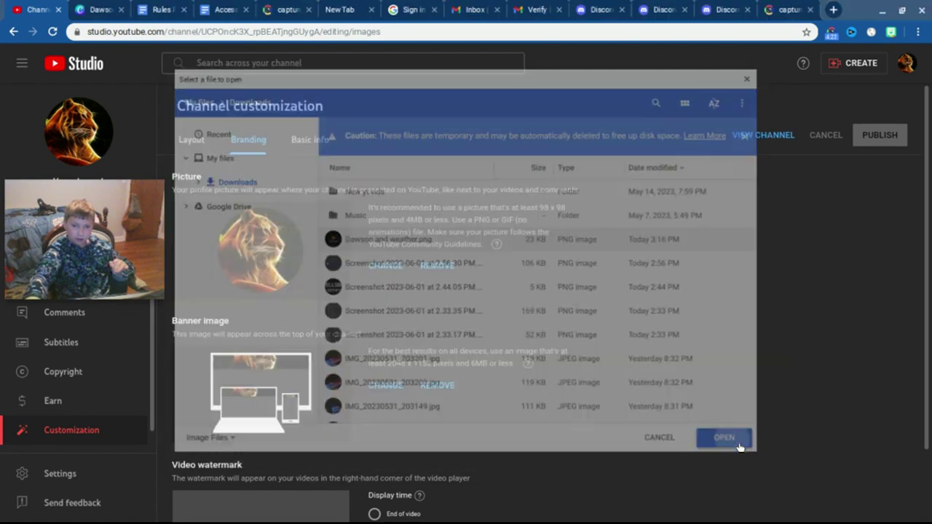
{"action": "left_click", "coordinate": [731, 474]}
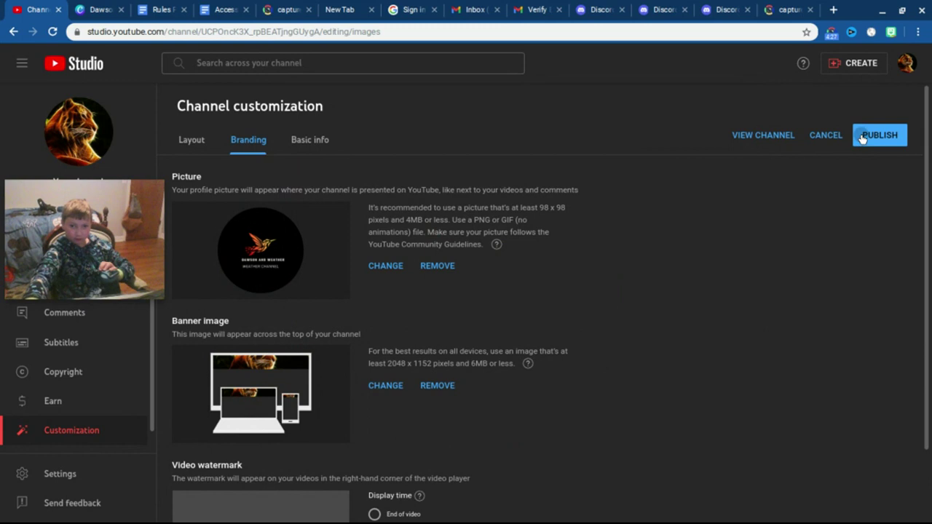
Publish the new profile picture, reload to confirm it stuck, and stop the recording
{"action": "left_click", "coordinate": [862, 138]}
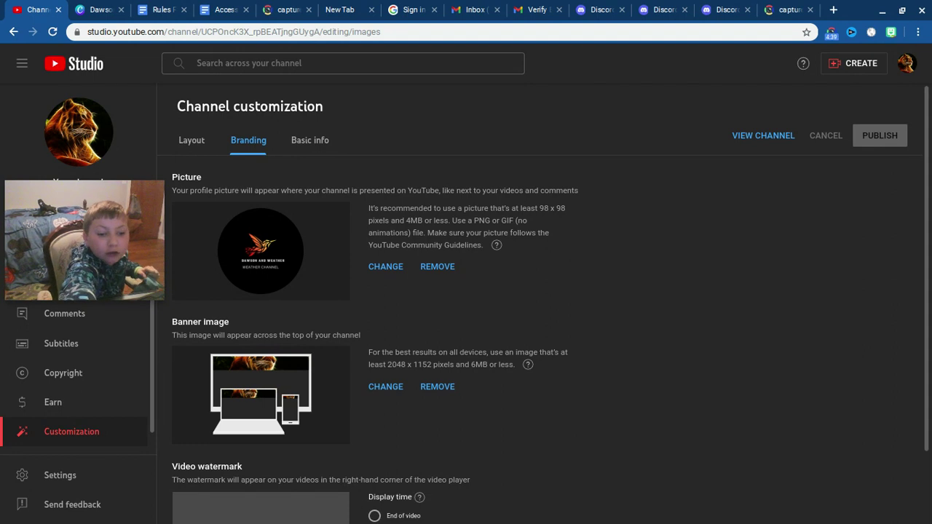
{"action": "key", "text": "F5"}
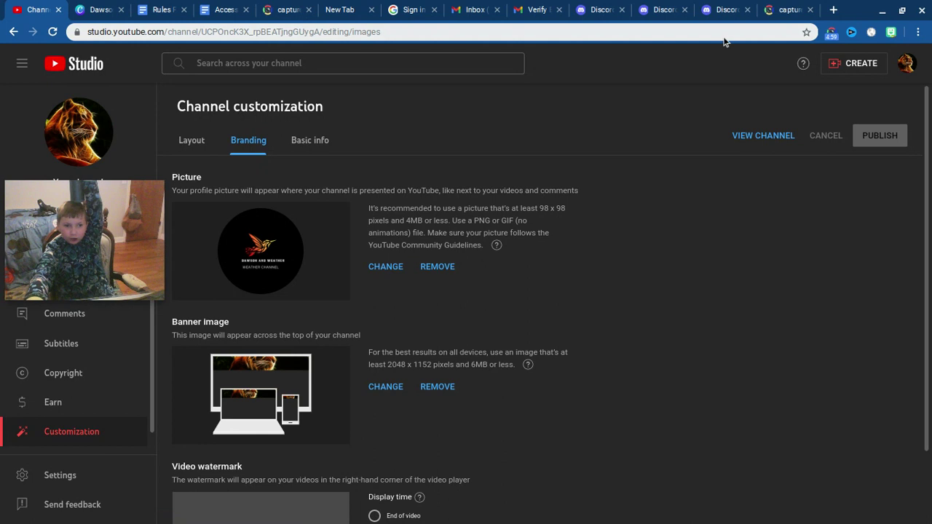
{"action": "left_click", "coordinate": [830, 33]}
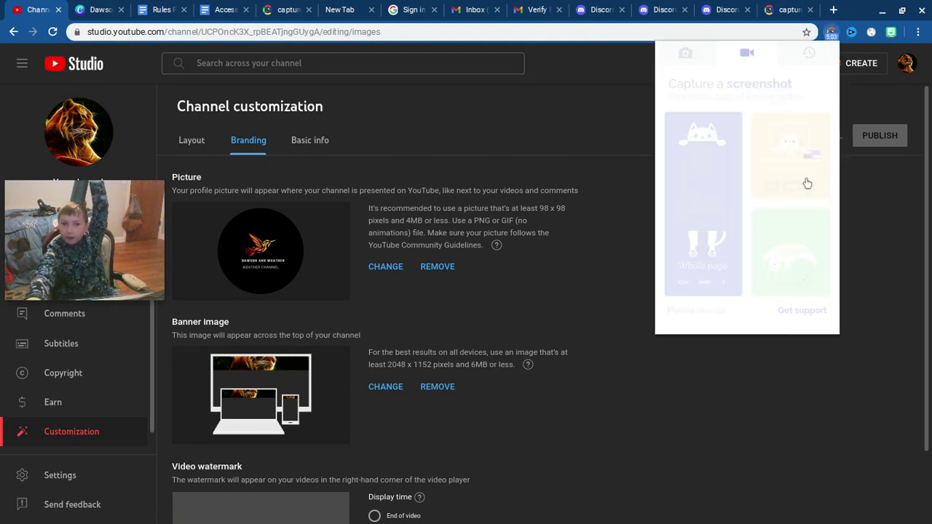